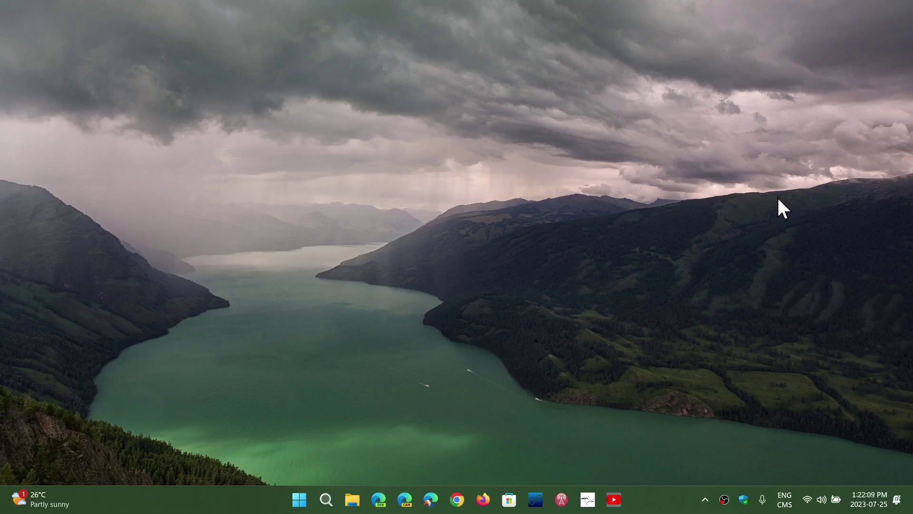
Launch Settings from the Start menu's pinned apps and show the Windows Update page
{"action": "left_click", "coordinate": [300, 500]}
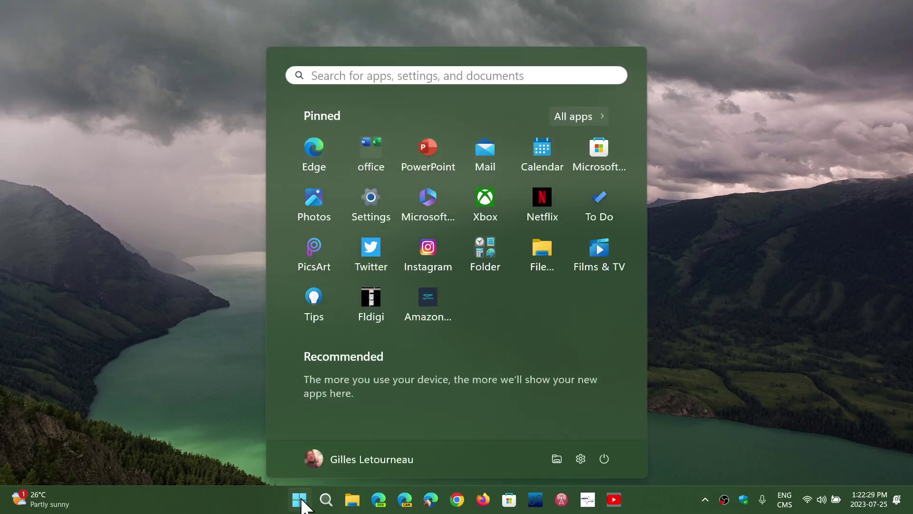
{"action": "left_click", "coordinate": [377, 197]}
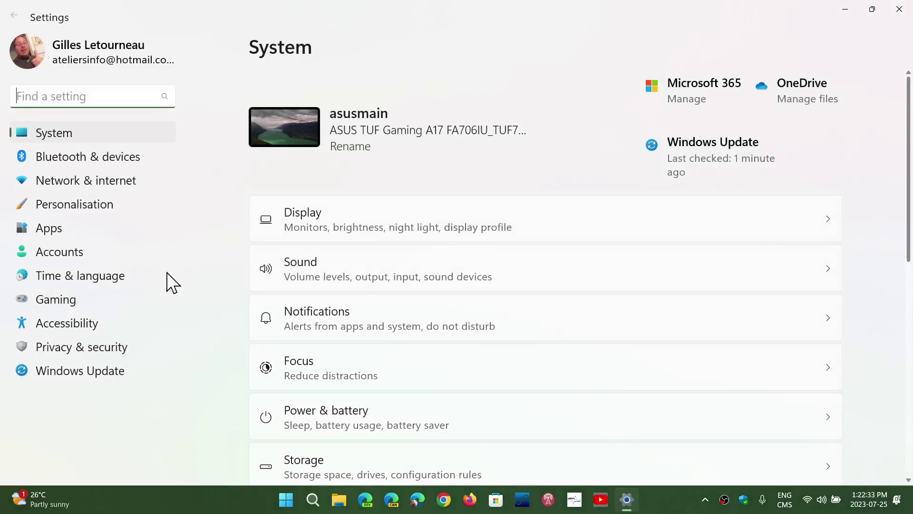
{"action": "left_click", "coordinate": [93, 378]}
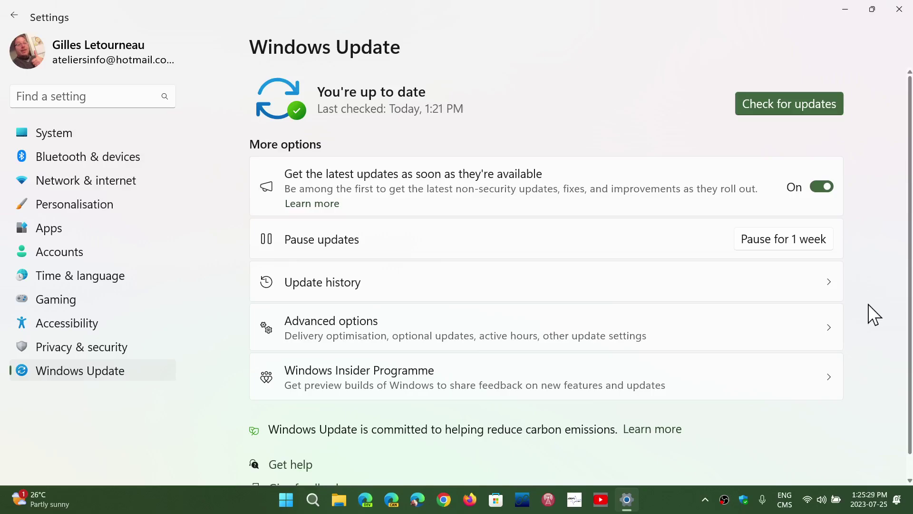
{"action": "left_click", "coordinate": [312, 500]}
{"action": "type", "text": "w"}
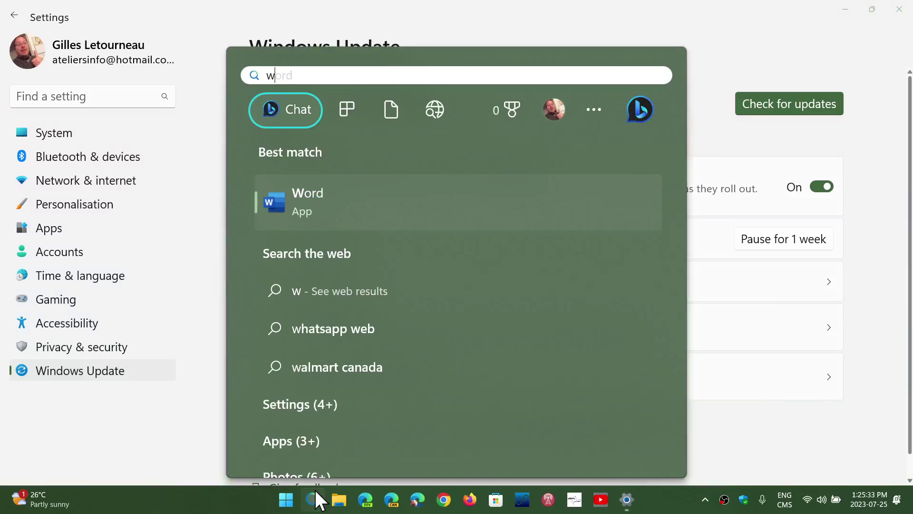
{"action": "type", "text": "inver"}
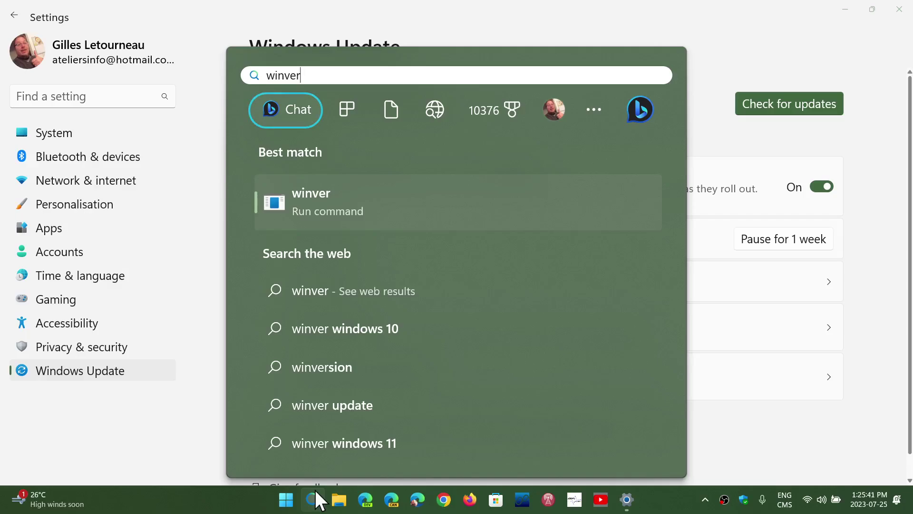
{"action": "key", "text": "Return"}
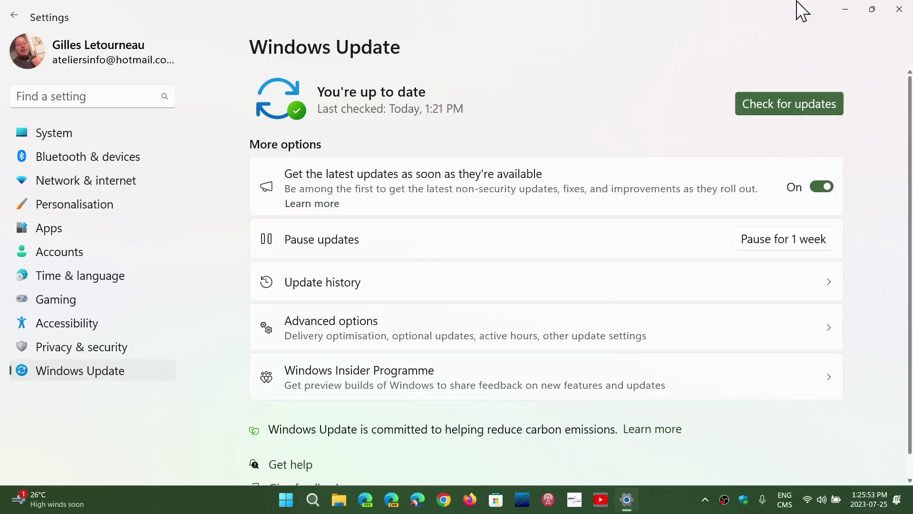
Close the Settings window to return to the lake wallpaper desktop
{"action": "left_click", "coordinate": [899, 9]}
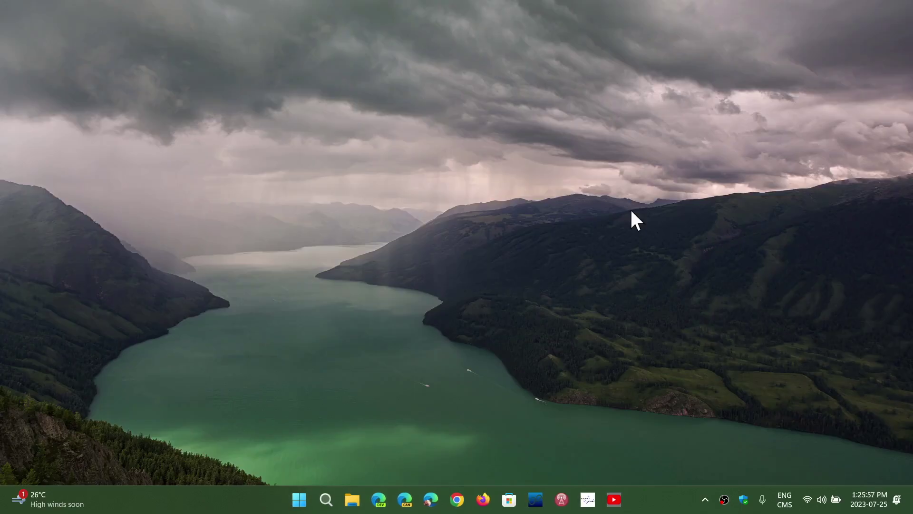